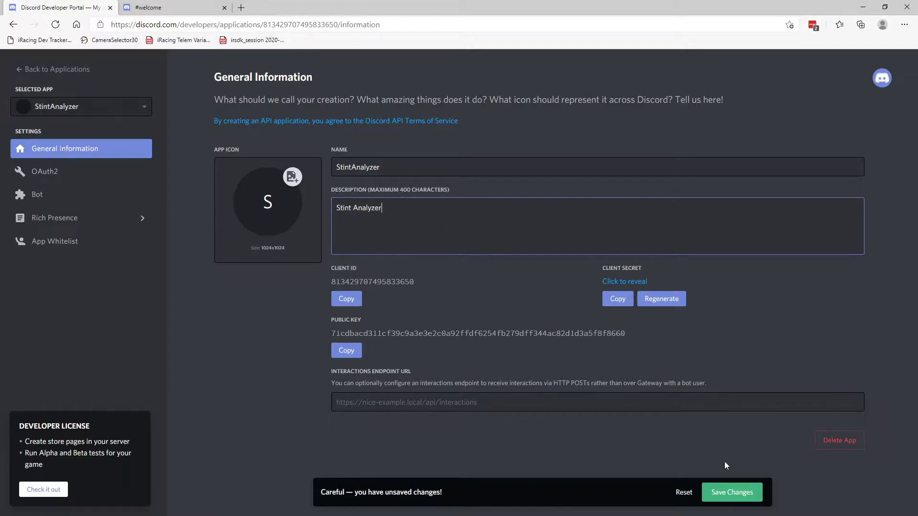
Save the application's description changes and copy its client ID.
{"action": "left_click", "coordinate": [728, 492]}
{"action": "left_click", "coordinate": [347, 336]}
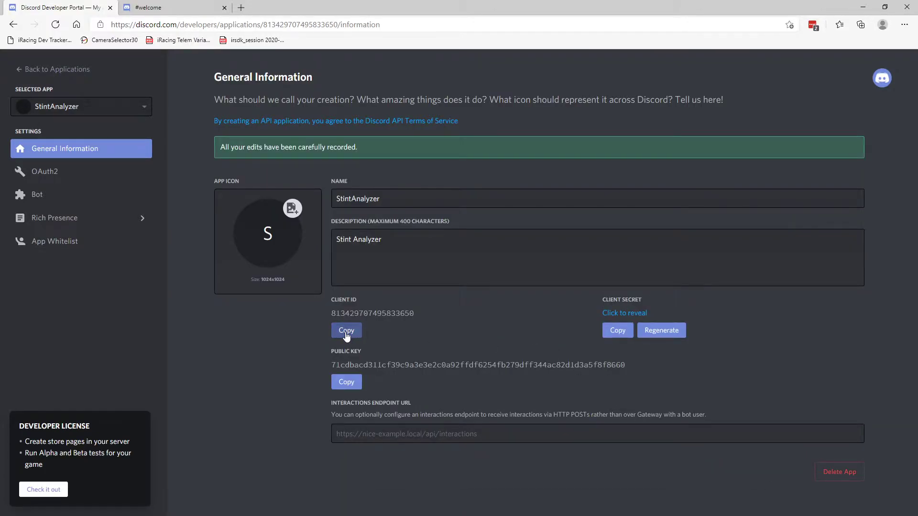
{"action": "left_click", "coordinate": [345, 333]}
Enable Discord integration in Stint Analyzer and paste the client ID into the Discord Client Id field.
{"action": "key", "text": "alt+Tab"}
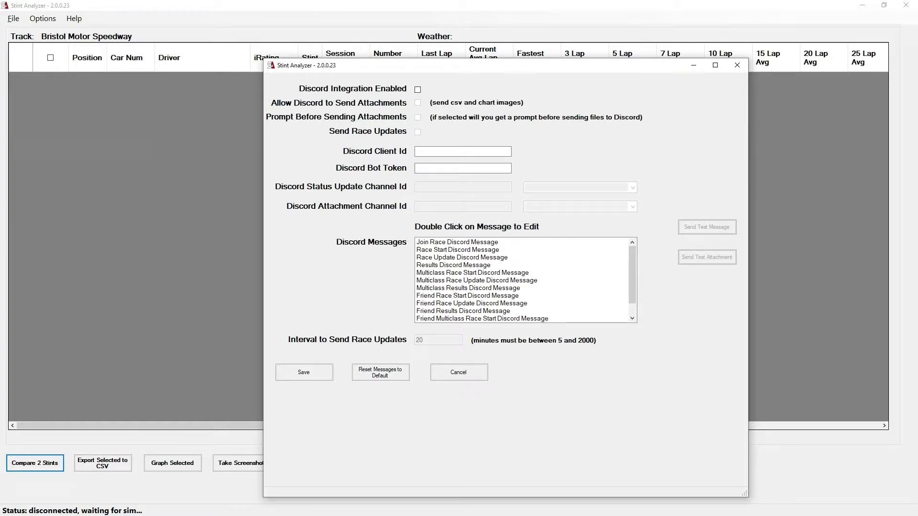
{"action": "left_click", "coordinate": [418, 89]}
{"action": "left_click", "coordinate": [435, 151]}
{"action": "key", "text": "ctrl+v"}
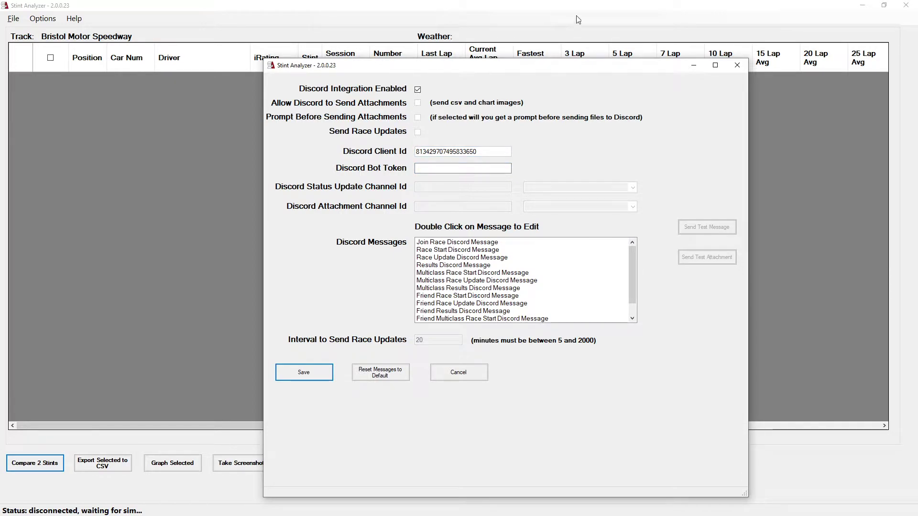
Add a bot user to the StintAnalyzer application in the developer portal.
{"action": "key", "text": "alt+Tab"}
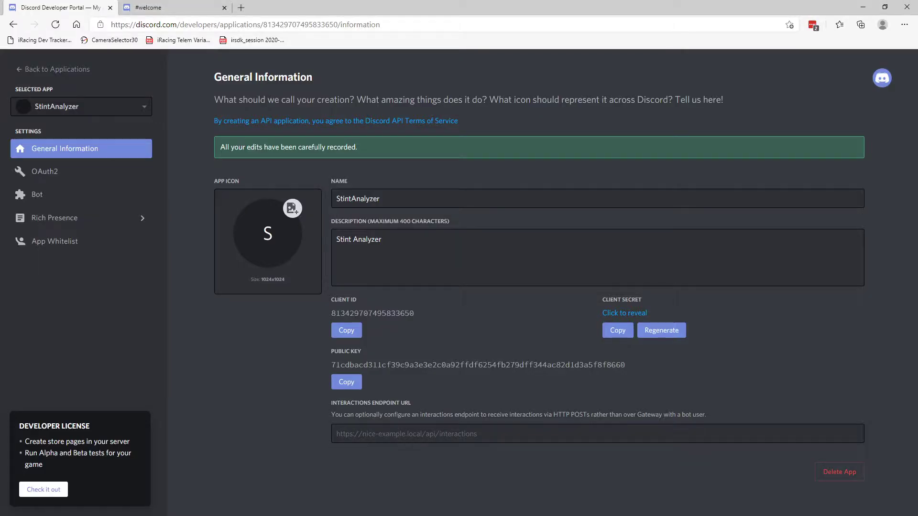
{"action": "left_click", "coordinate": [34, 198]}
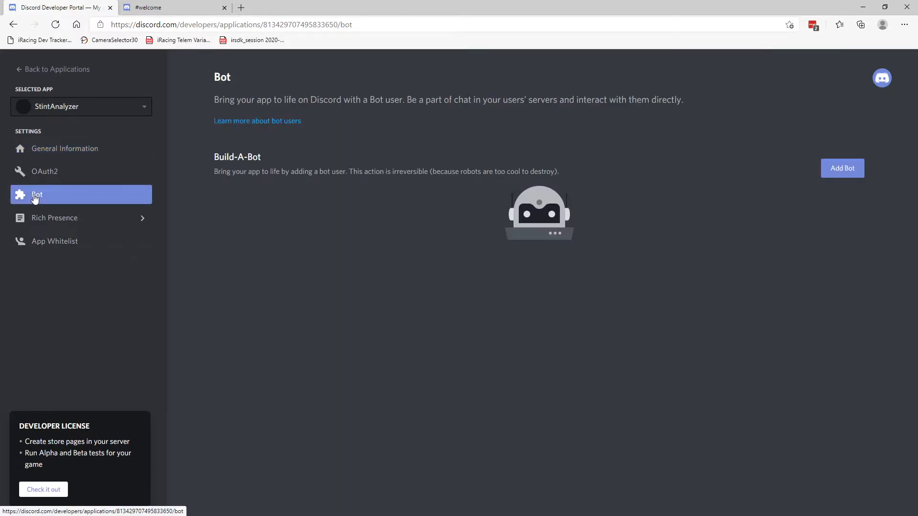
{"action": "left_click", "coordinate": [843, 170]}
{"action": "left_click", "coordinate": [535, 314]}
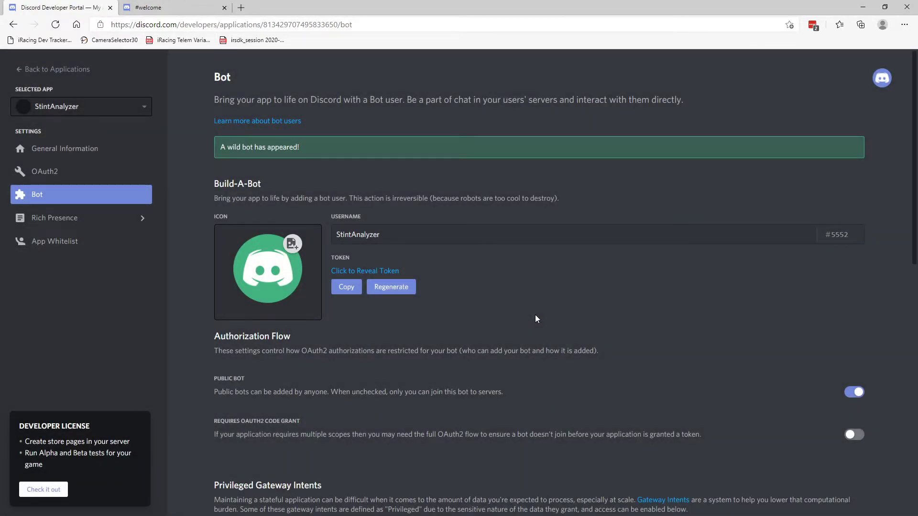
Copy the bot token and paste it into the Discord Bot Token field in Stint Analyzer.
{"action": "left_click", "coordinate": [345, 293]}
{"action": "key", "text": "alt+Tab"}
{"action": "left_click", "coordinate": [460, 167]}
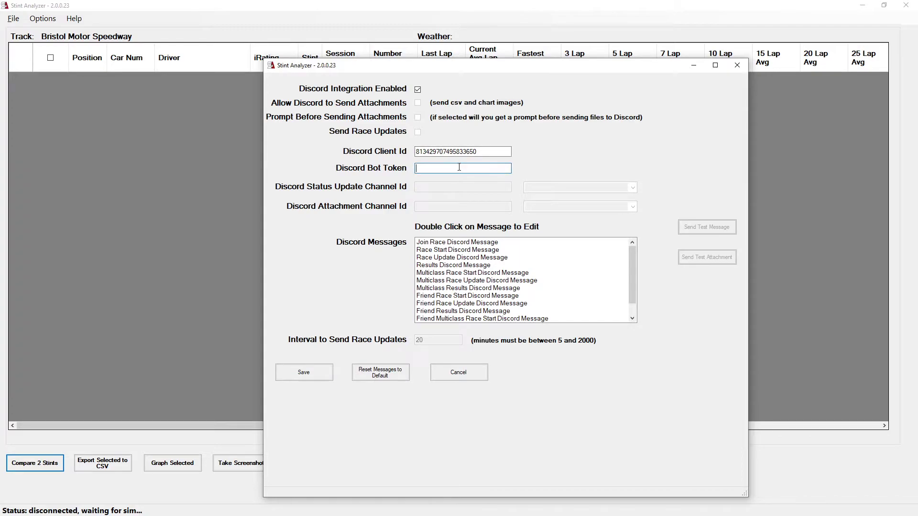
{"action": "key", "text": "ctrl+v"}
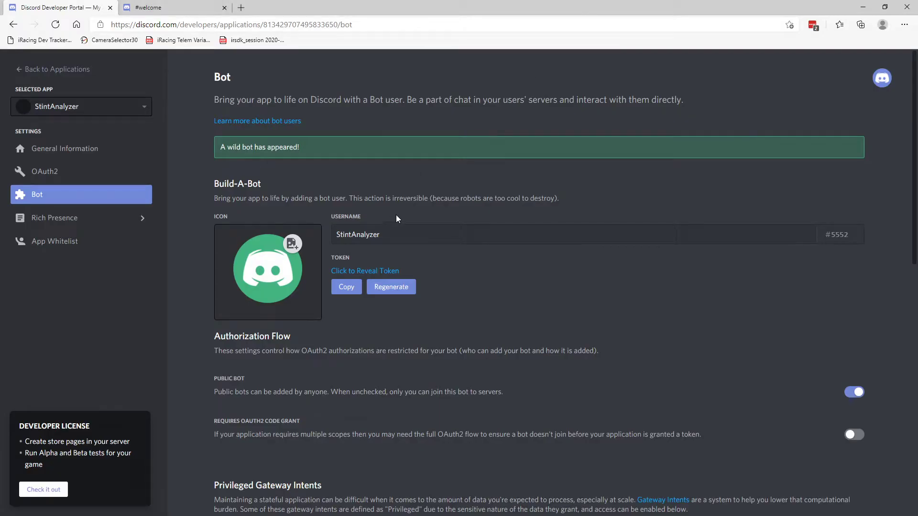
In OAuth2, select the bot scope and grant View Channels, Send Messages, Embed Links, Attach Files and Mention Everyone permissions.
{"action": "left_click", "coordinate": [60, 179]}
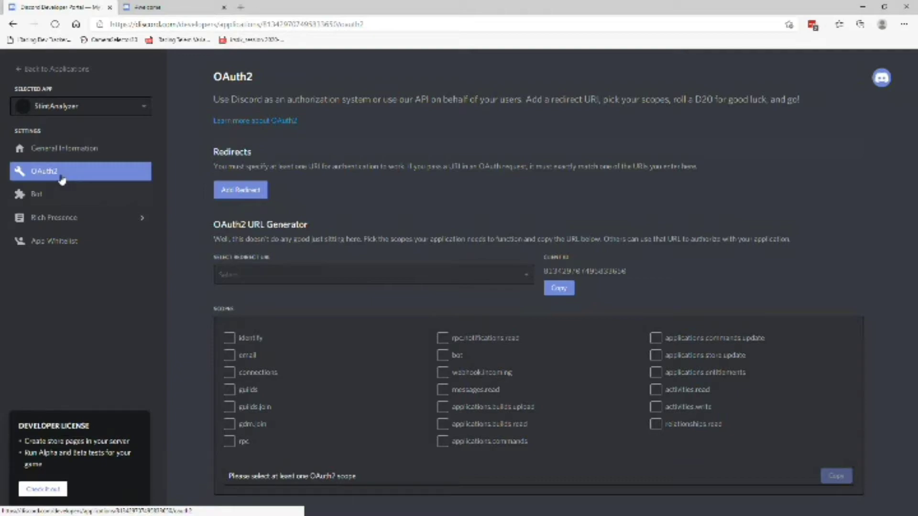
{"action": "left_click", "coordinate": [444, 358]}
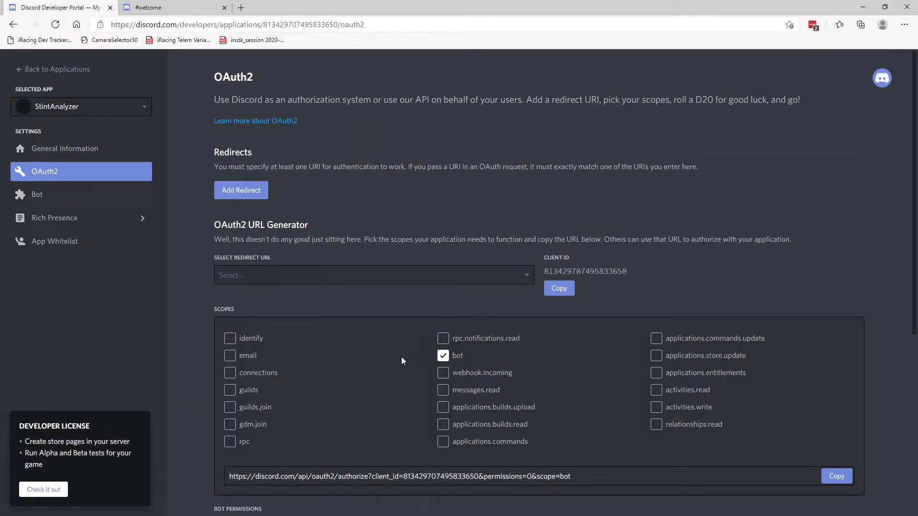
{"action": "scroll", "coordinate": [387, 347], "scroll_direction": "down", "scroll_amount": 6}
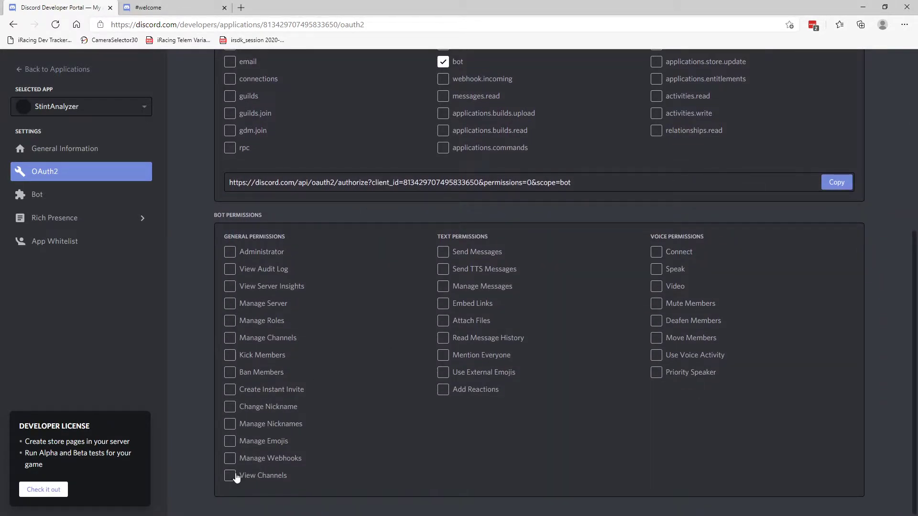
{"action": "left_click", "coordinate": [228, 477]}
{"action": "left_click", "coordinate": [445, 255]}
{"action": "left_click", "coordinate": [442, 311]}
{"action": "left_click", "coordinate": [442, 323]}
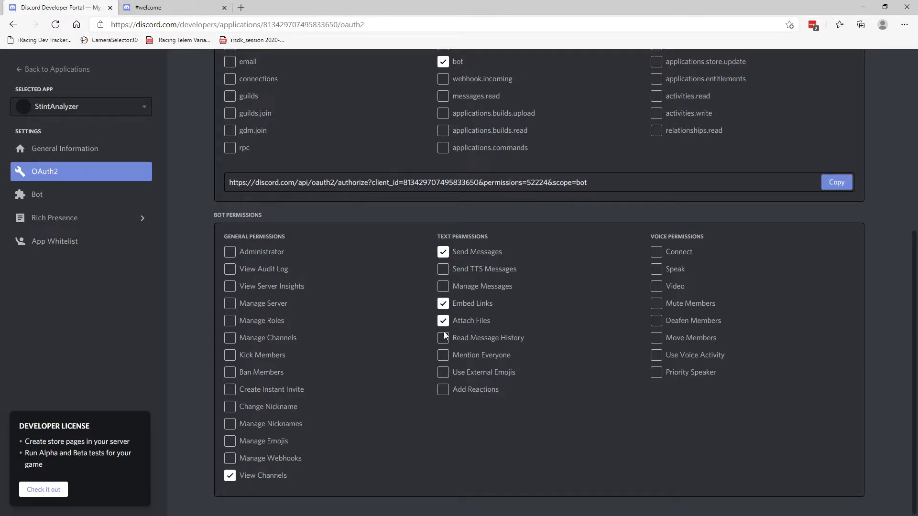
{"action": "left_click", "coordinate": [444, 356]}
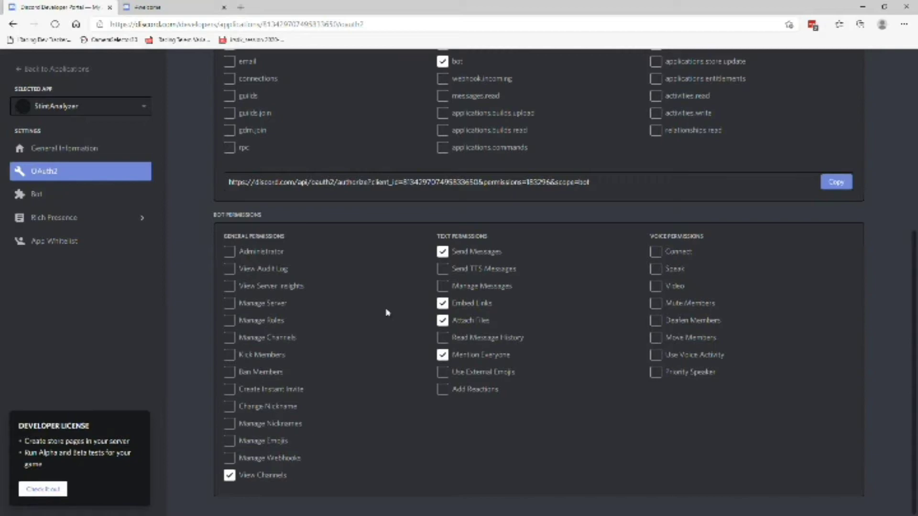
Copy the generated authorization URL and open it in a new browser tab.
{"action": "scroll", "coordinate": [389, 312], "scroll_direction": "up", "scroll_amount": 3}
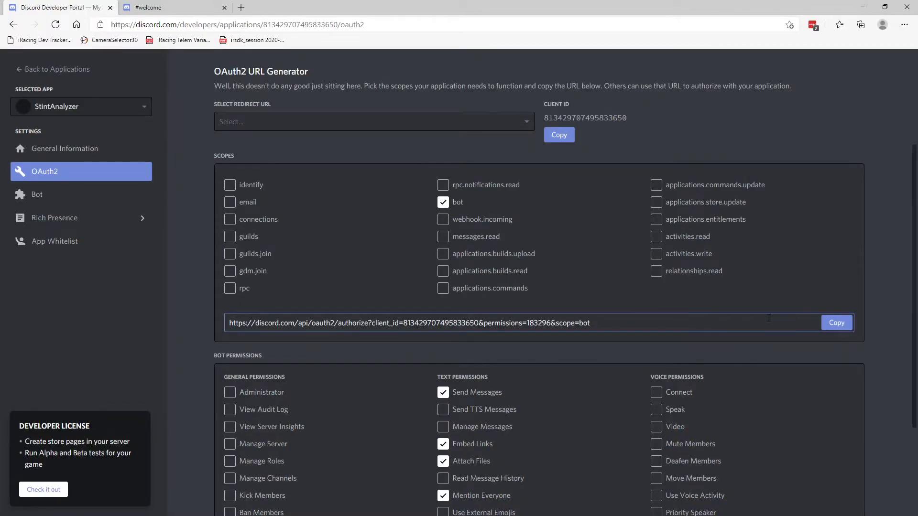
{"action": "left_click", "coordinate": [837, 323]}
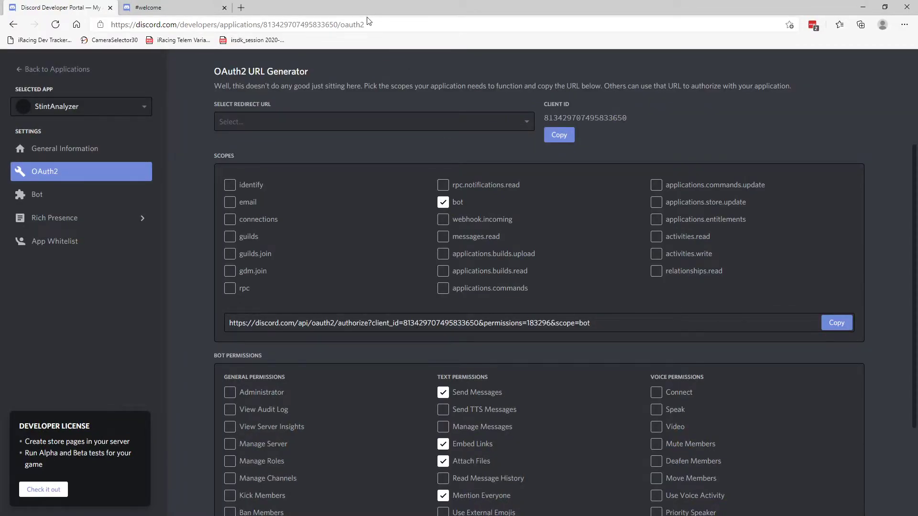
{"action": "left_click", "coordinate": [241, 7]}
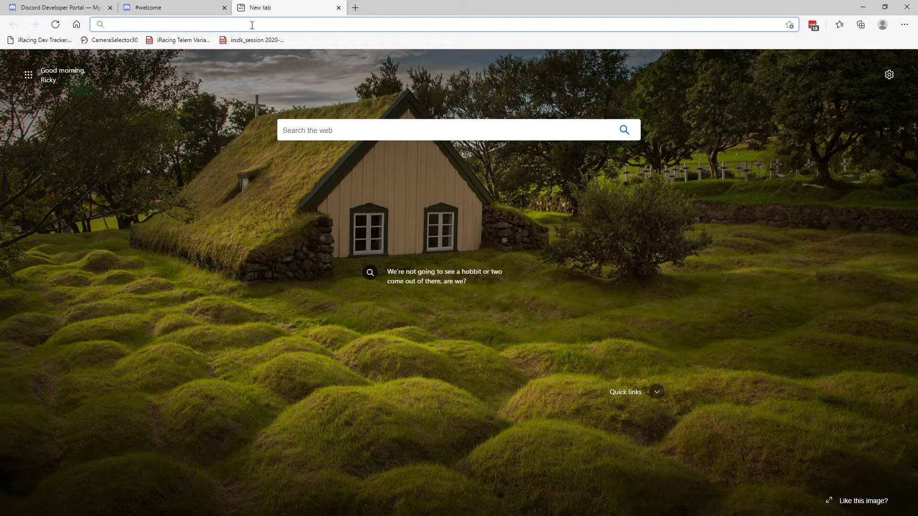
{"action": "key", "text": "ctrl+v"}
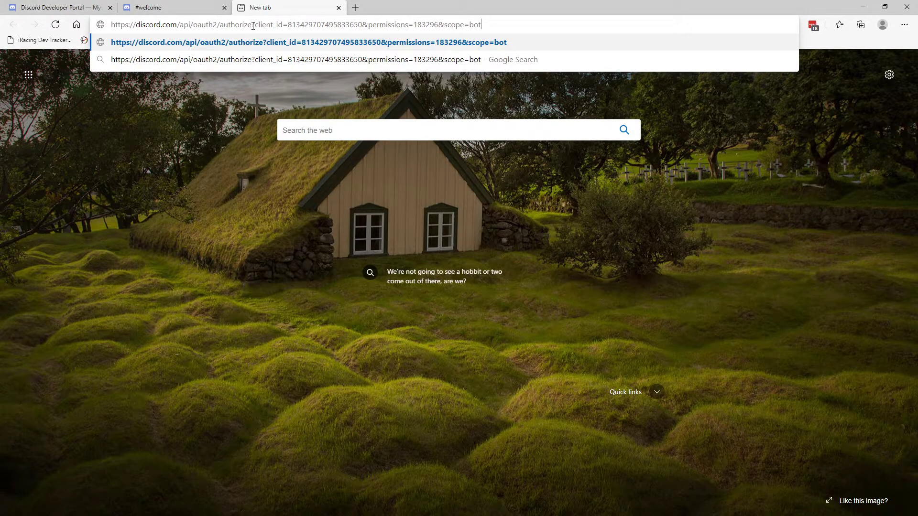
{"action": "key", "text": "Return"}
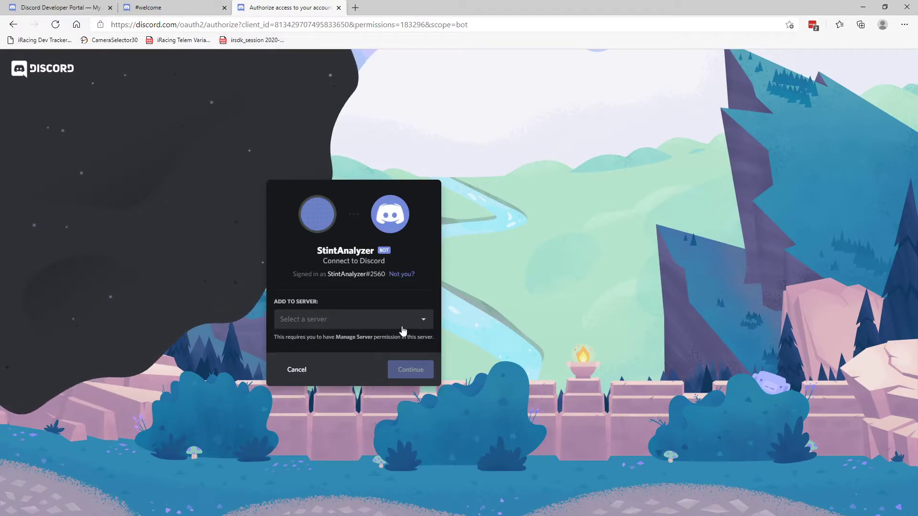
Authorize the StintAnalyzer bot to join the Stint Analyzer server.
{"action": "left_click", "coordinate": [420, 323]}
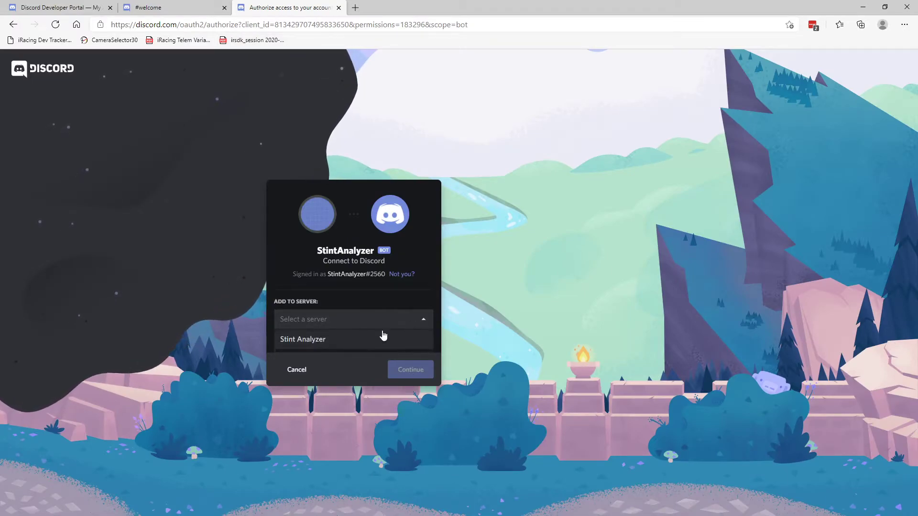
{"action": "left_click", "coordinate": [338, 342]}
{"action": "left_click", "coordinate": [409, 370]}
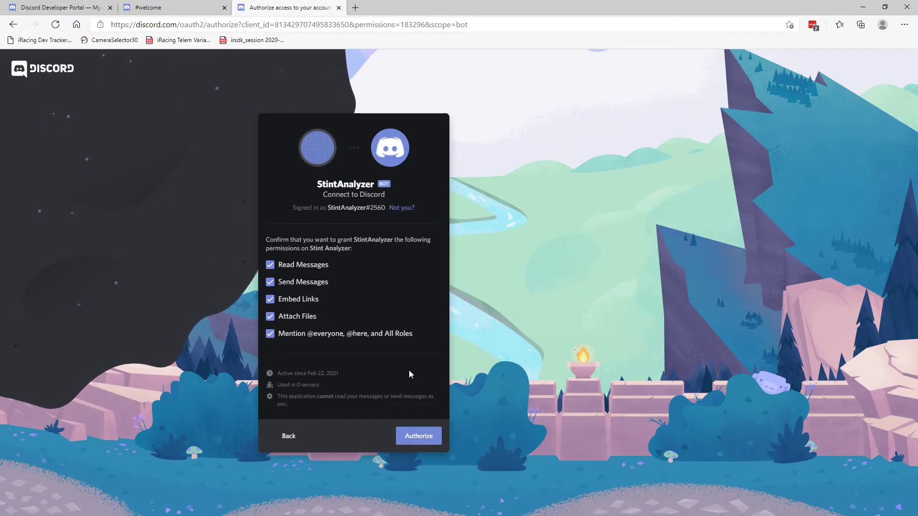
{"action": "left_click", "coordinate": [419, 435]}
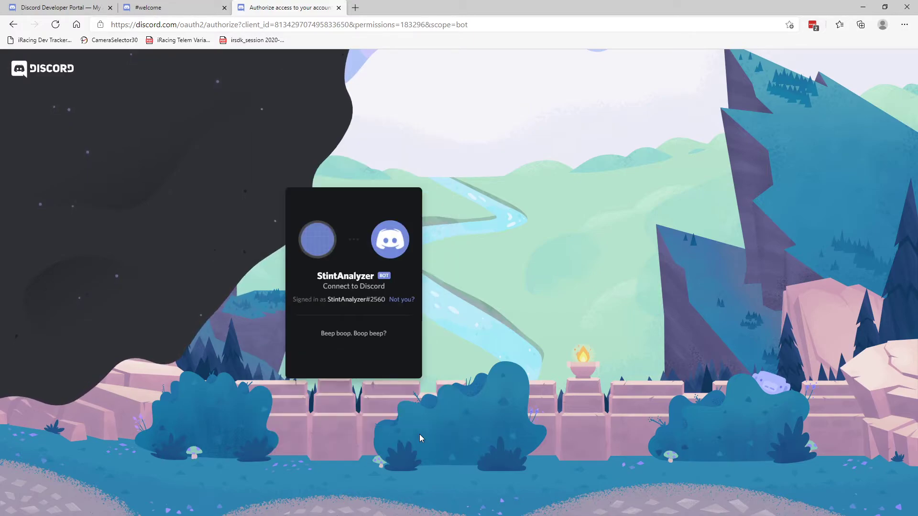
{"action": "left_click", "coordinate": [297, 347]}
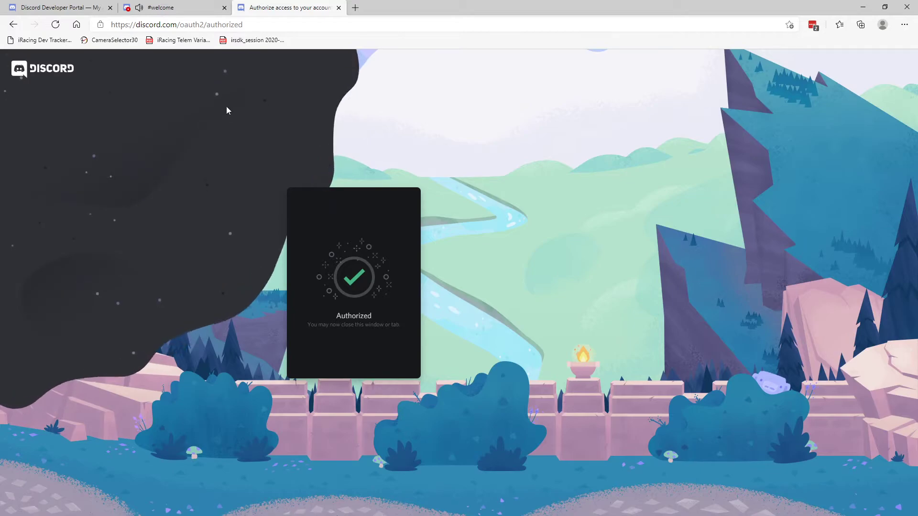
Check the welcome channel of the Stint Analyzer Discord server.
{"action": "left_click", "coordinate": [177, 11]}
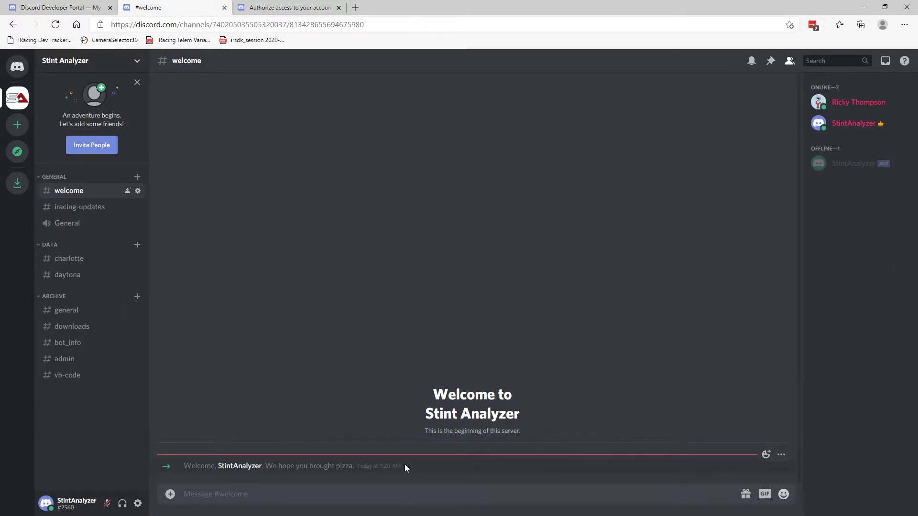
{"action": "left_click_drag", "start_coordinate": [409, 466], "coordinate": [196, 467]}
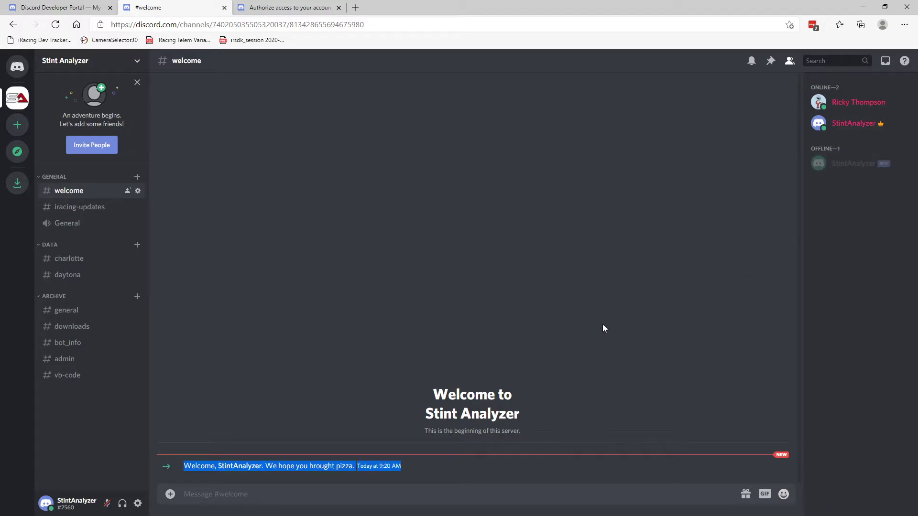
{"action": "left_click", "coordinate": [500, 498]}
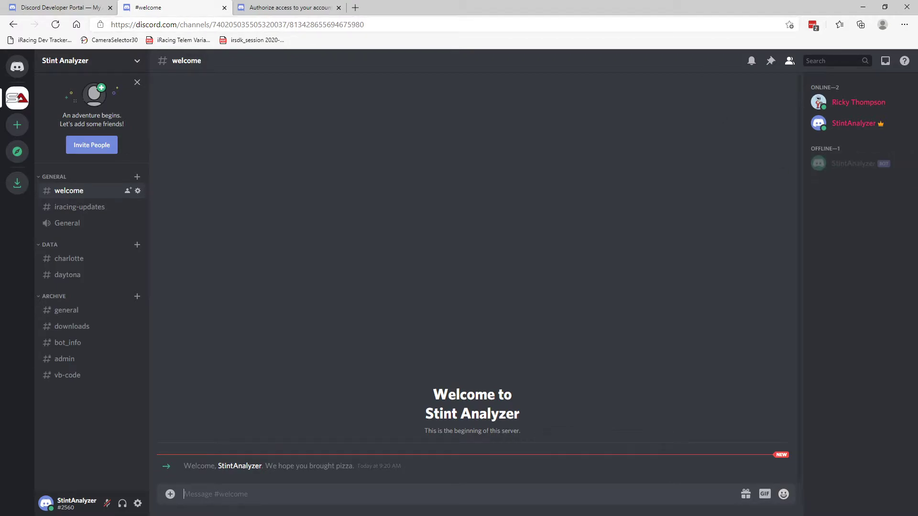
Save the Discord settings in Stint Analyzer and reopen them from the Discord status icon.
{"action": "key", "text": "alt+Tab"}
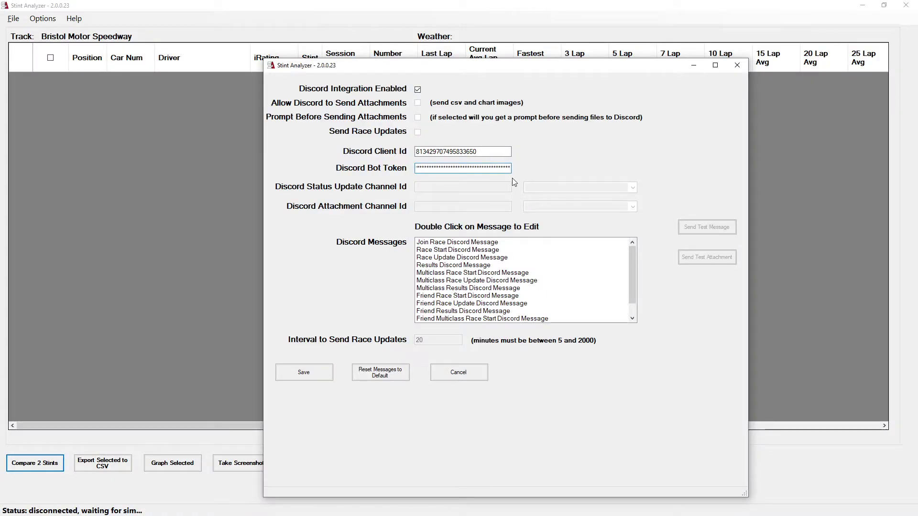
{"action": "left_click", "coordinate": [312, 376]}
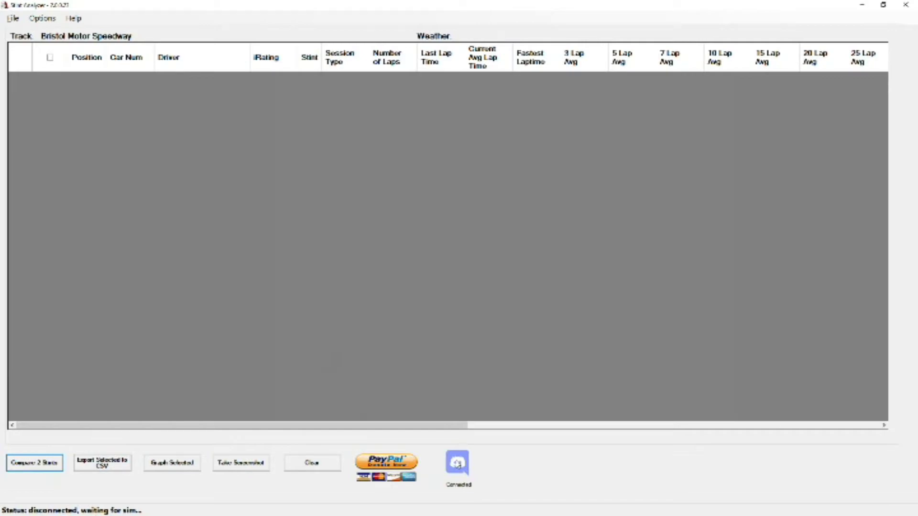
{"action": "left_click", "coordinate": [458, 463]}
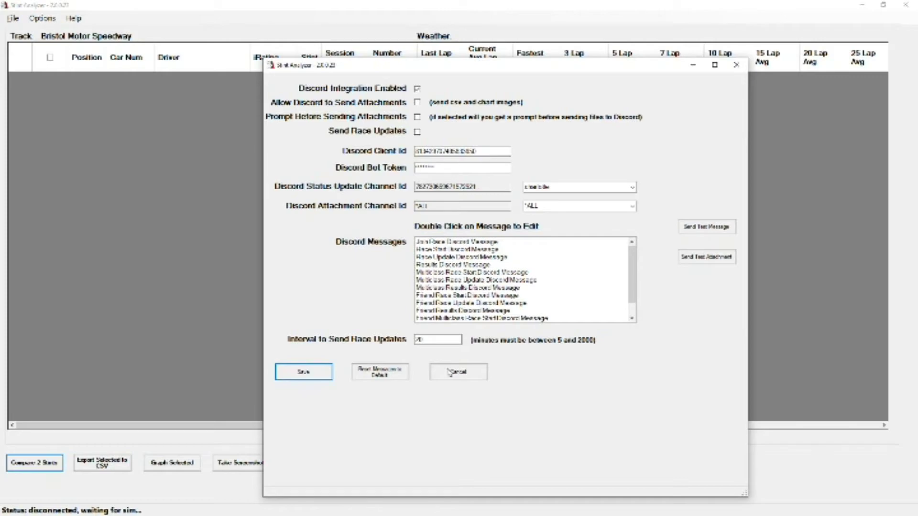
Set the status update channel to iracing-updates and the attachment channel to Category: Data.
{"action": "left_click", "coordinate": [633, 187]}
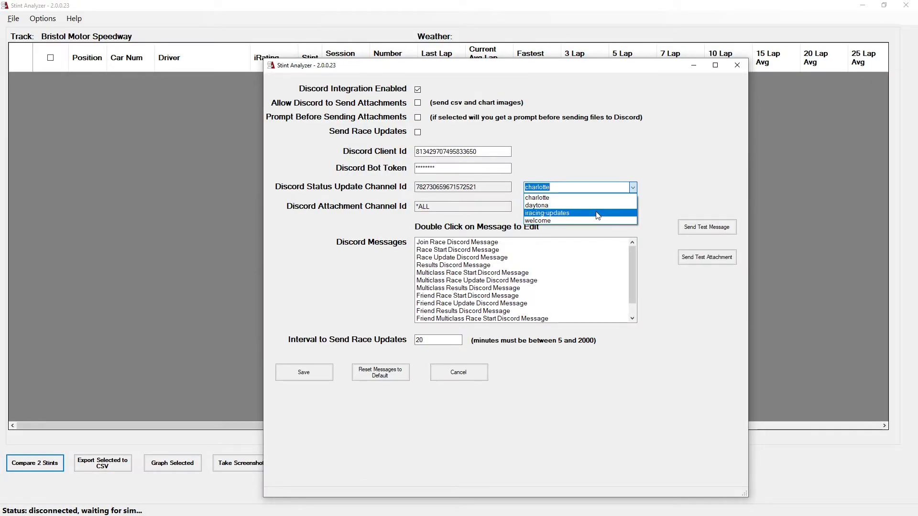
{"action": "left_click", "coordinate": [597, 213]}
{"action": "left_click", "coordinate": [633, 207]}
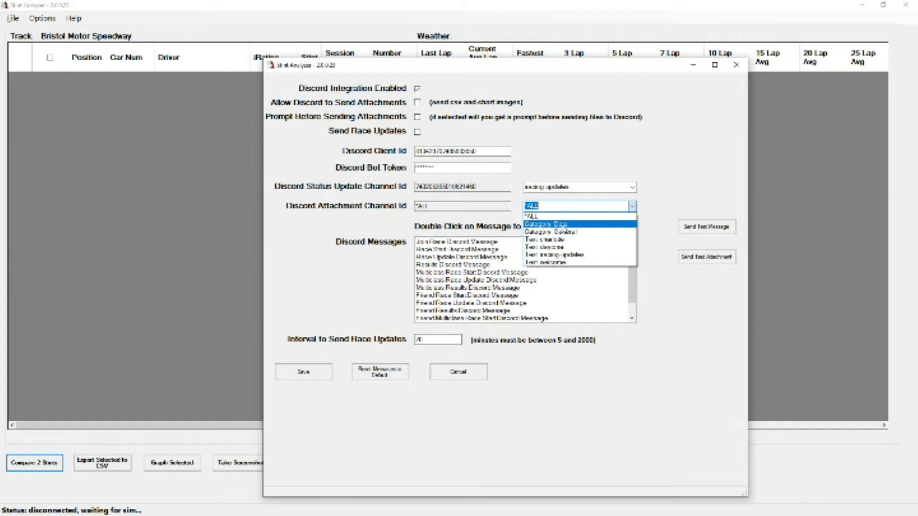
{"action": "left_click", "coordinate": [570, 227]}
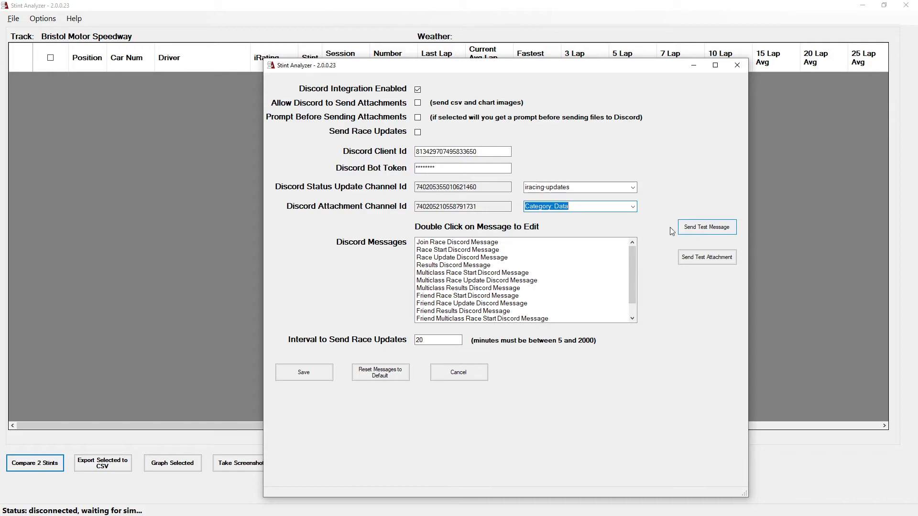
Enable sending attachments, prompting before sending attachments, and sending race updates.
{"action": "left_click", "coordinate": [419, 104]}
{"action": "left_click", "coordinate": [418, 117]}
{"action": "left_click", "coordinate": [418, 132]}
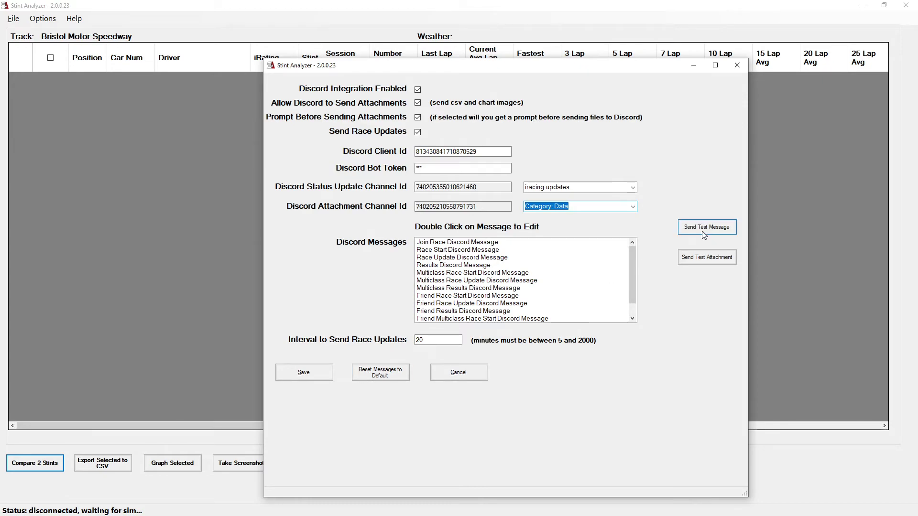
Send a test message and open the iracing-updates channel in Discord to view it.
{"action": "left_click", "coordinate": [705, 229]}
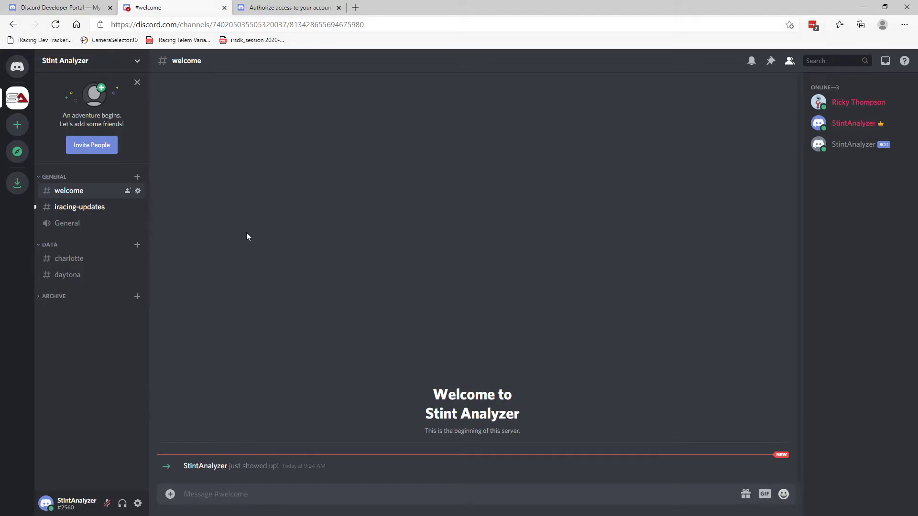
{"action": "left_click", "coordinate": [67, 207]}
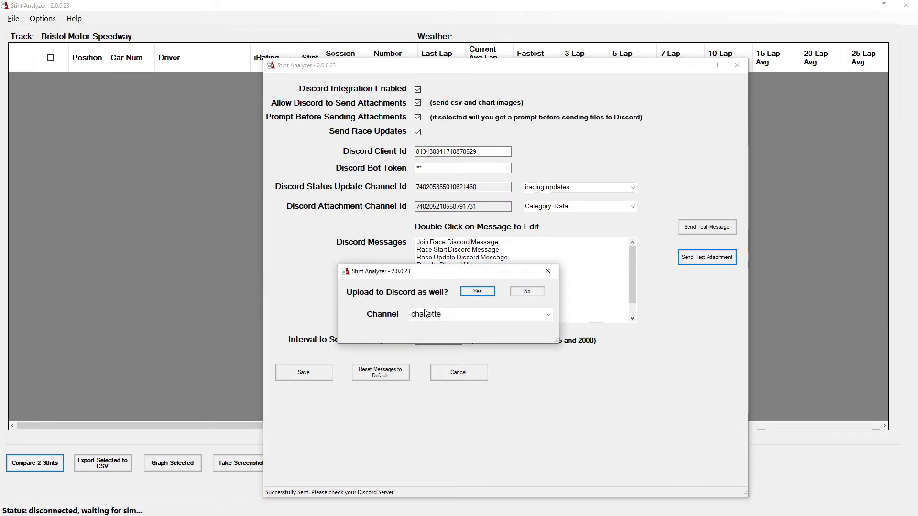
Upload the test attachment to the charlotte channel and open that channel in Discord.
{"action": "left_click", "coordinate": [549, 316]}
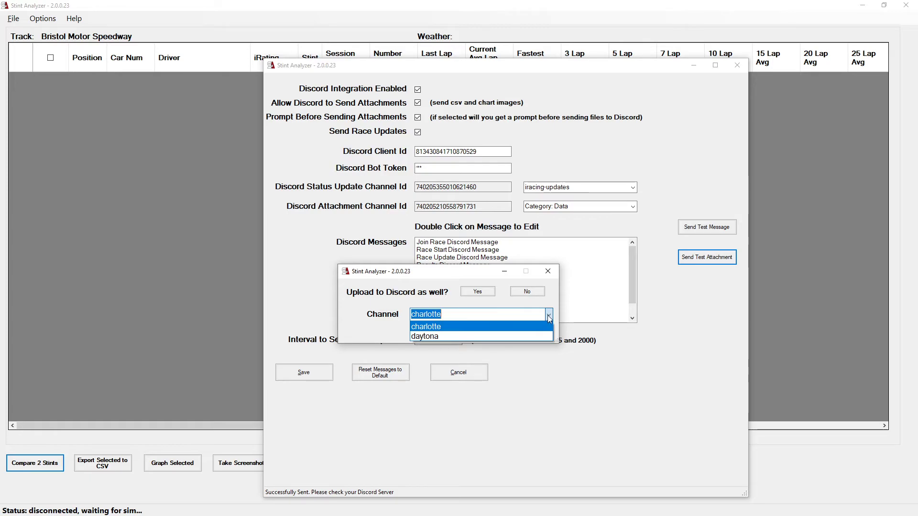
{"action": "left_click", "coordinate": [549, 316]}
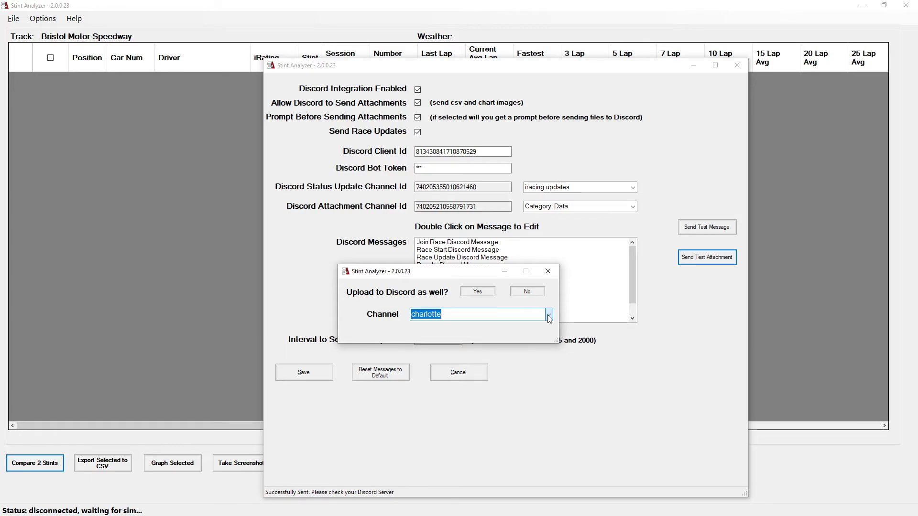
{"action": "left_click", "coordinate": [479, 293]}
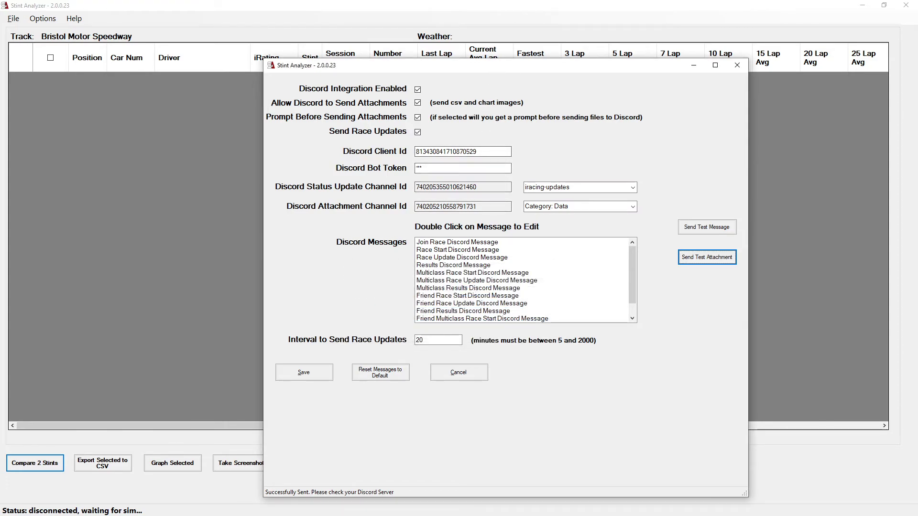
{"action": "key", "text": "alt+Tab"}
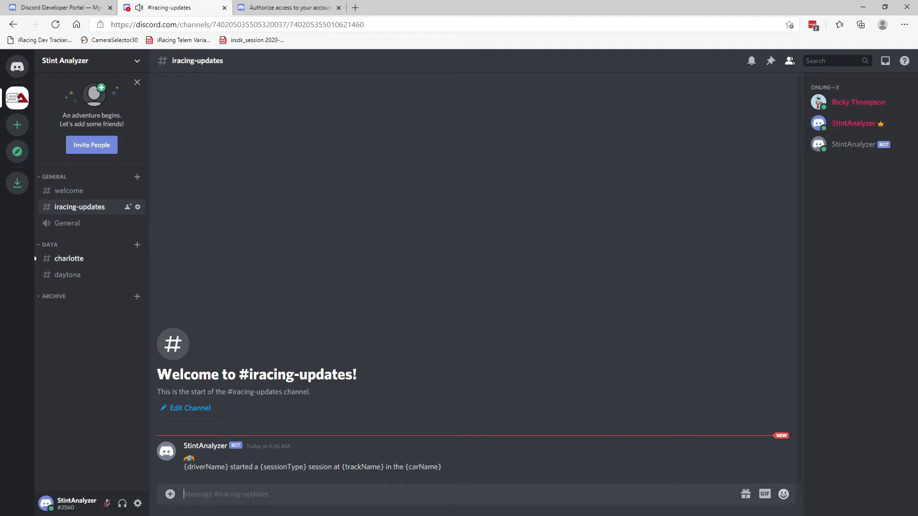
{"action": "left_click", "coordinate": [73, 262]}
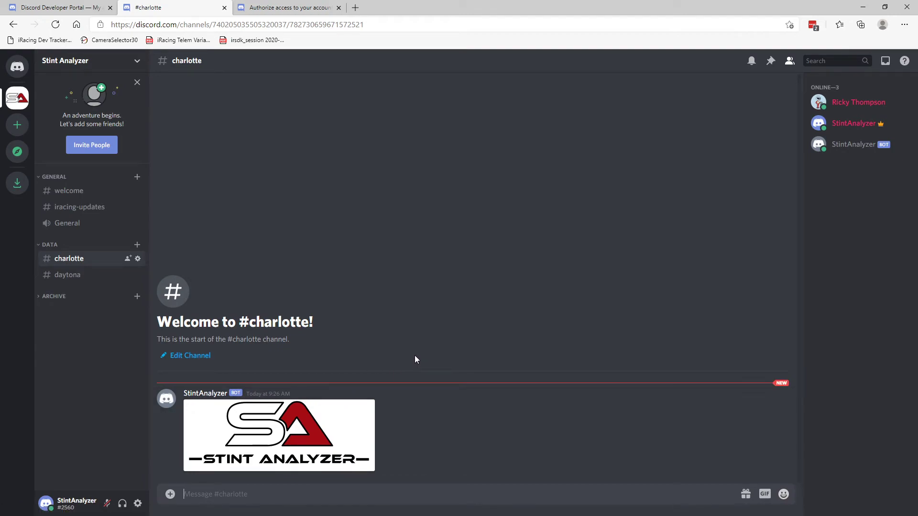